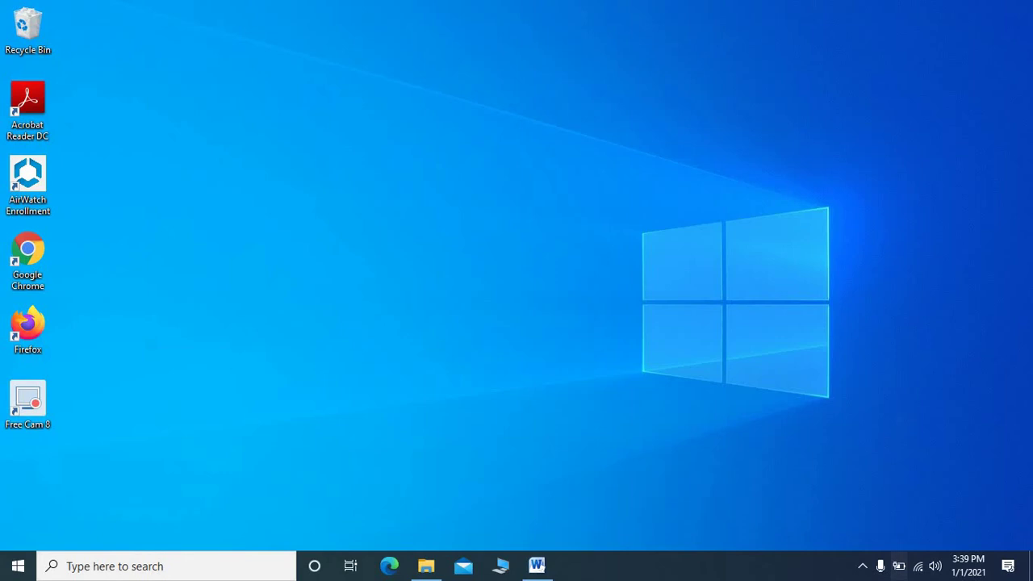
Restore the blank Document1 window from the Word taskbar icon.
click(544, 568)
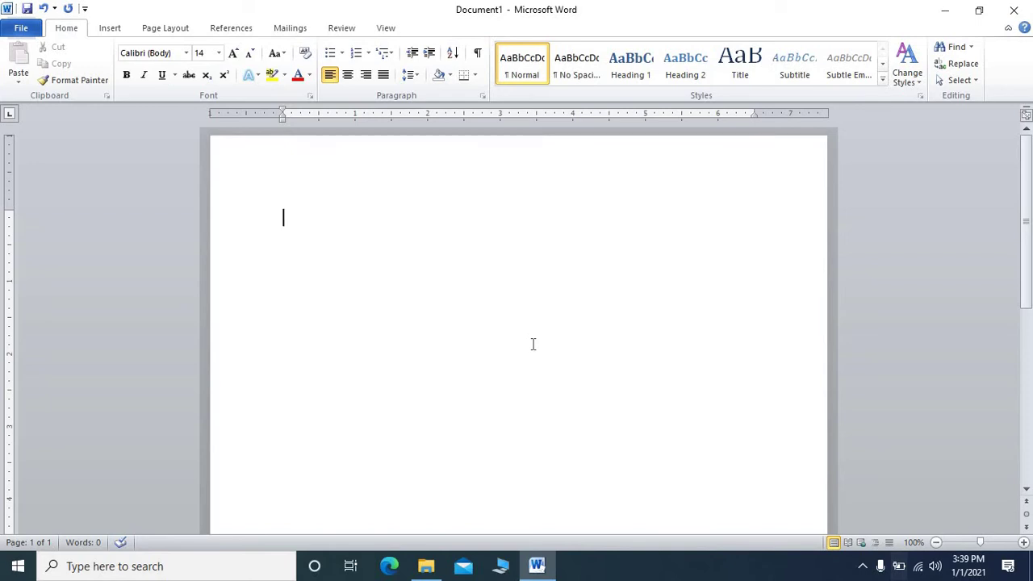
Generate three sample paragraphs with =RAND().
text(=RAND())
key(Return)
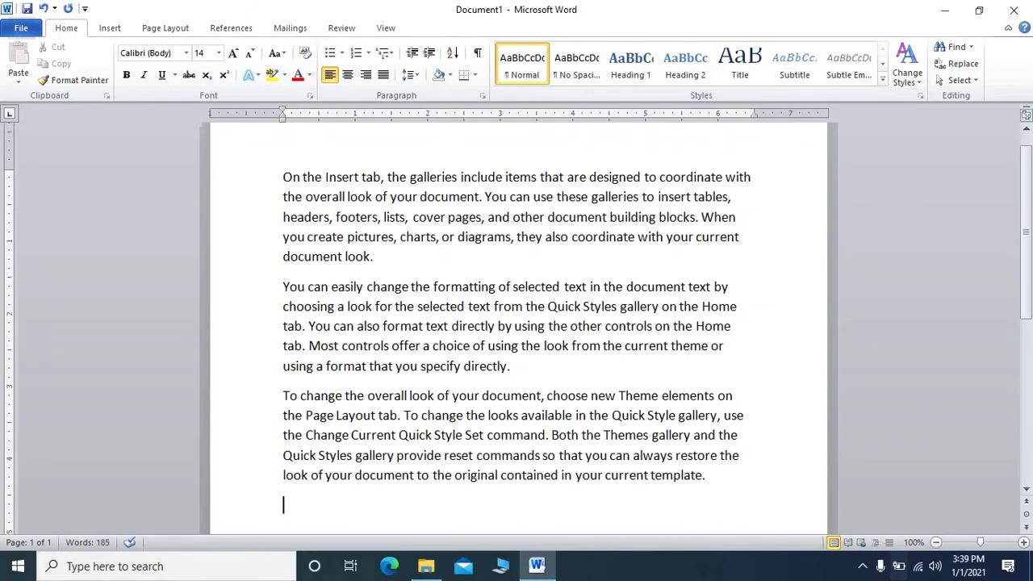
scroll(562, 347, down, 1)
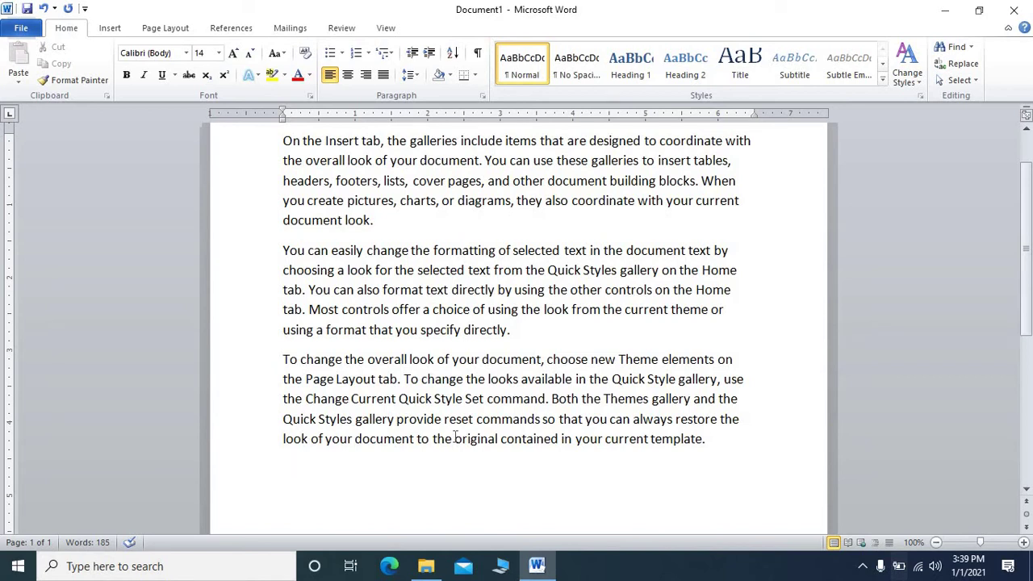
Enter (C) so AutoCorrect makes a © line, then start a new line.
text((C)
text())
key(Return)
Add a line of two ™ symbols from (TM) and (tm).
text((TM)
text())
text((tm))
scroll(560, 464, down, 1)
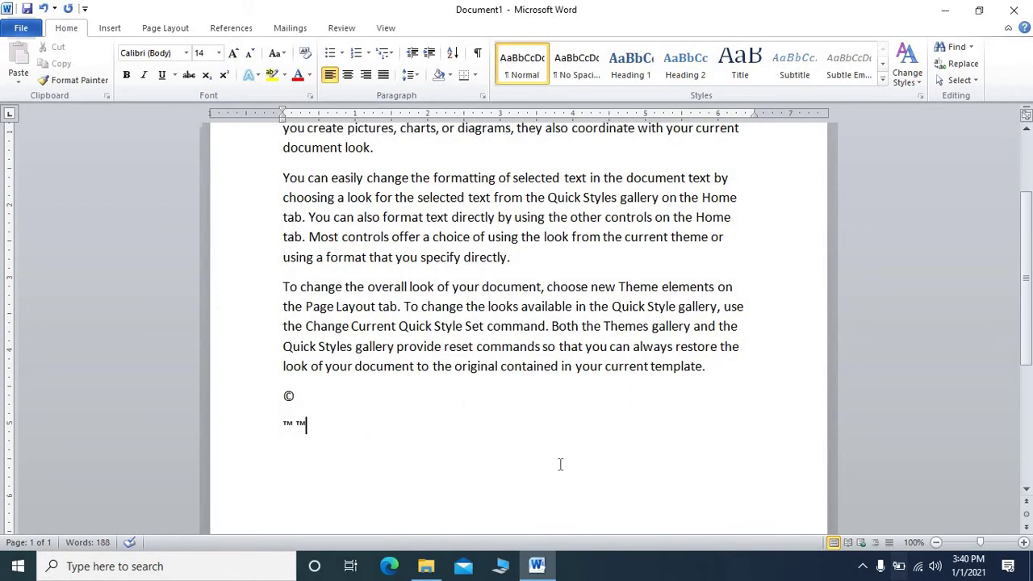
key(Return)
Type LAPTOP(R) to get LAPTOP®, set it to 20 point, and start a new line.
text(LA)
text(PTOP)
text(()
text(R))
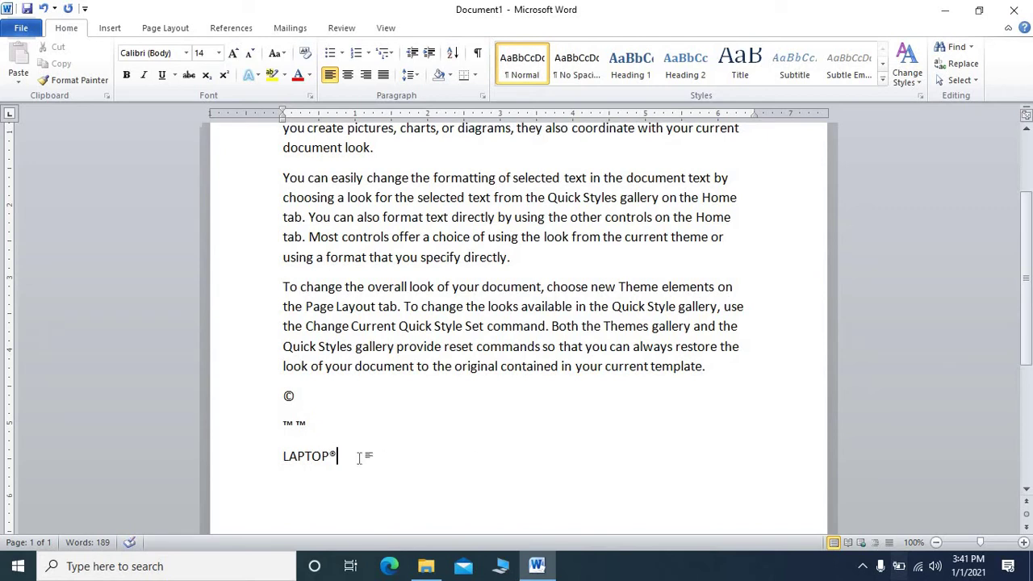
drag(350, 456, 279, 456)
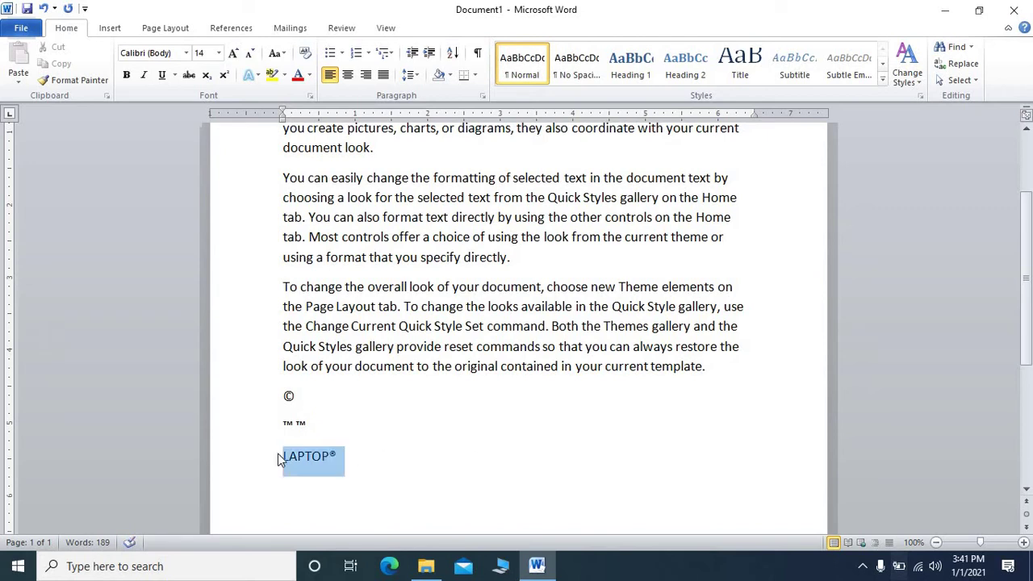
click(219, 54)
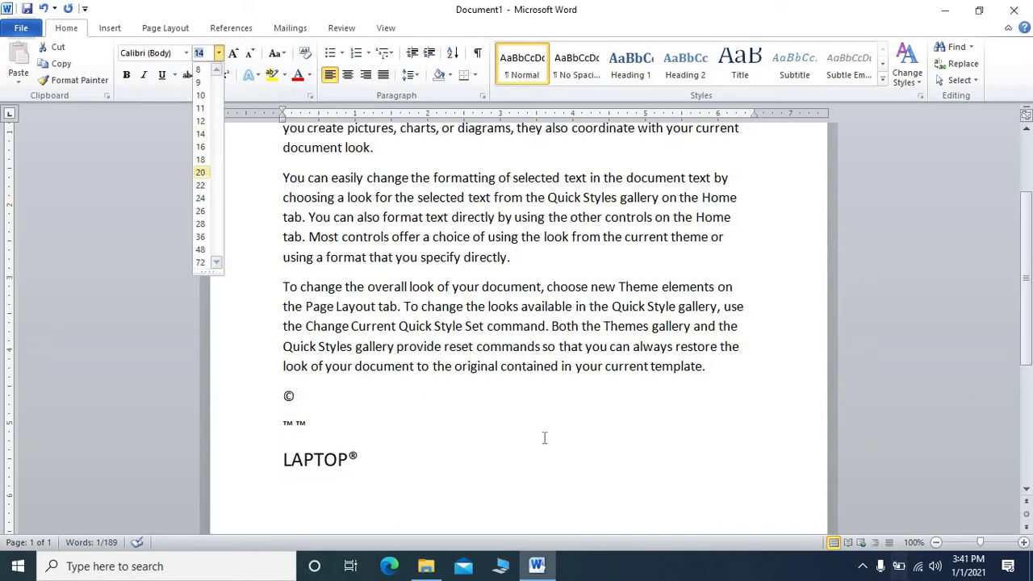
click(361, 458)
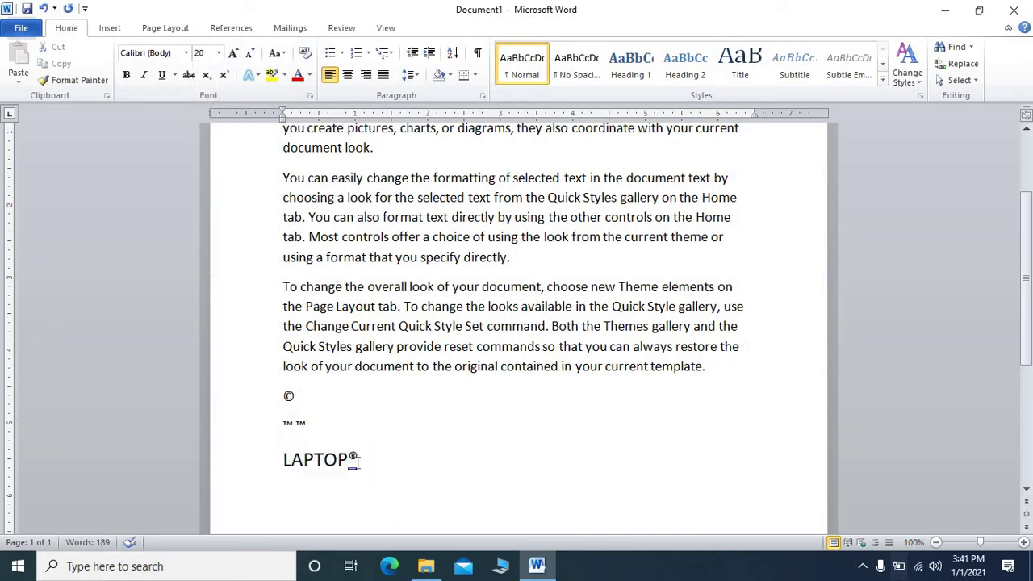
key(Return)
Type a face line ☹😐||☺ from :( :| || :), removing stray characters.
scroll(436, 447, down, 2)
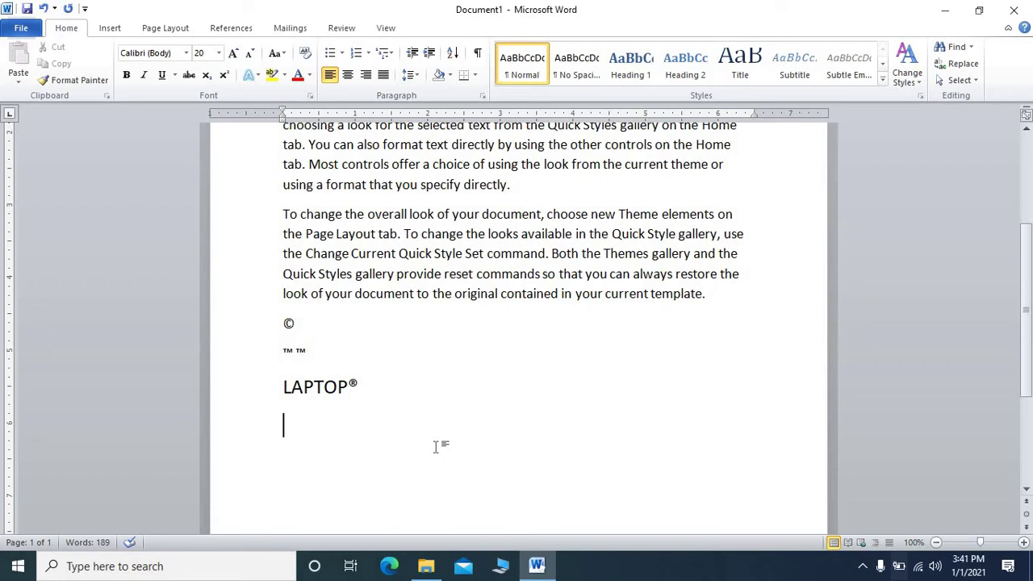
text(:)
text(()
text(:)
text(\)
key(BackSpace)
text(||||||)
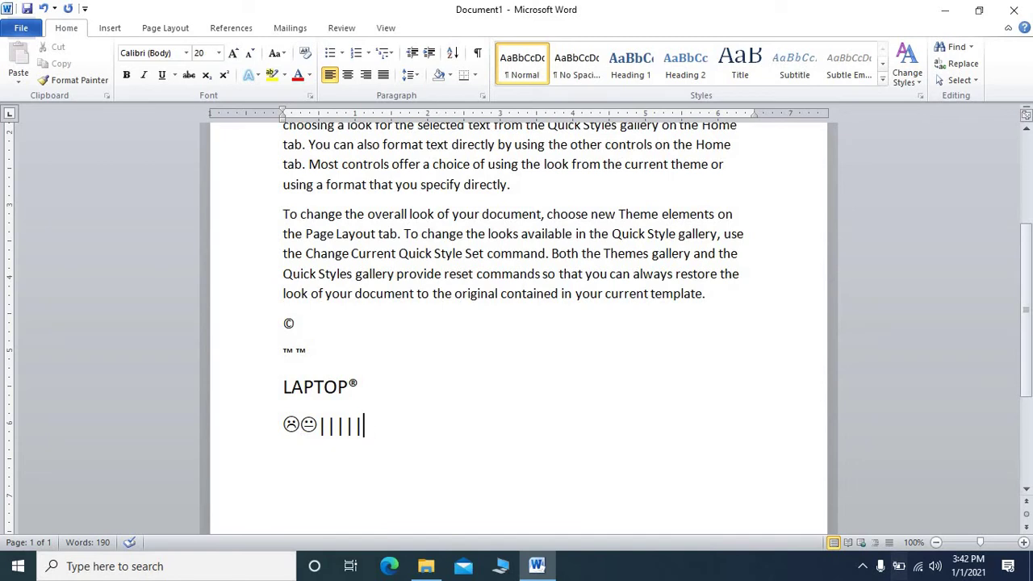
key(BackSpace)
key(BackSpace)
key(BackSpace)
text(:)
text())
Add a ← left arrow line below the faces using <--.
key(Return)
text(,<--)
scroll(372, 442, down, 1)
Add a → right arrow line from --> below the left arrow.
key(Return)
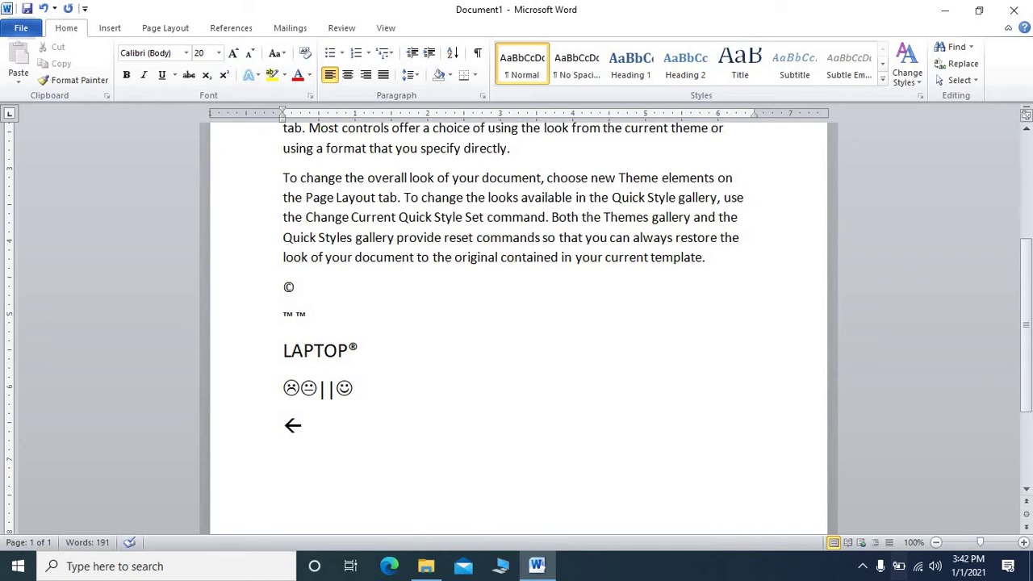
text(-->)
key(Return)
scroll(379, 428, down, 2)
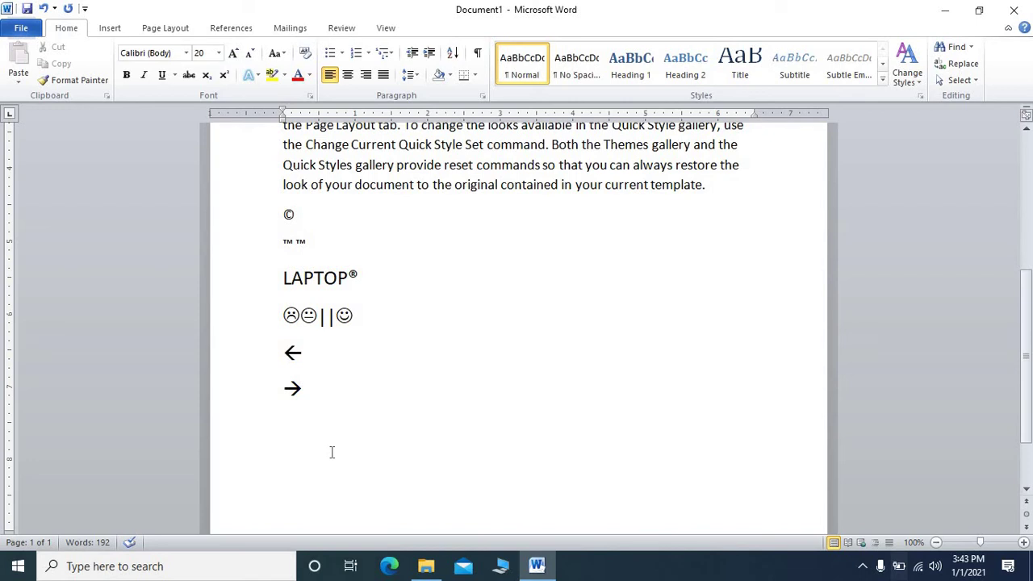
Add a bold ➔ arrow line from ==>, then type <== on the next line.
text(+)
key(BackSpace)
text(==.)
key(BackSpace)
text(>)
key(Return)
text(<==)
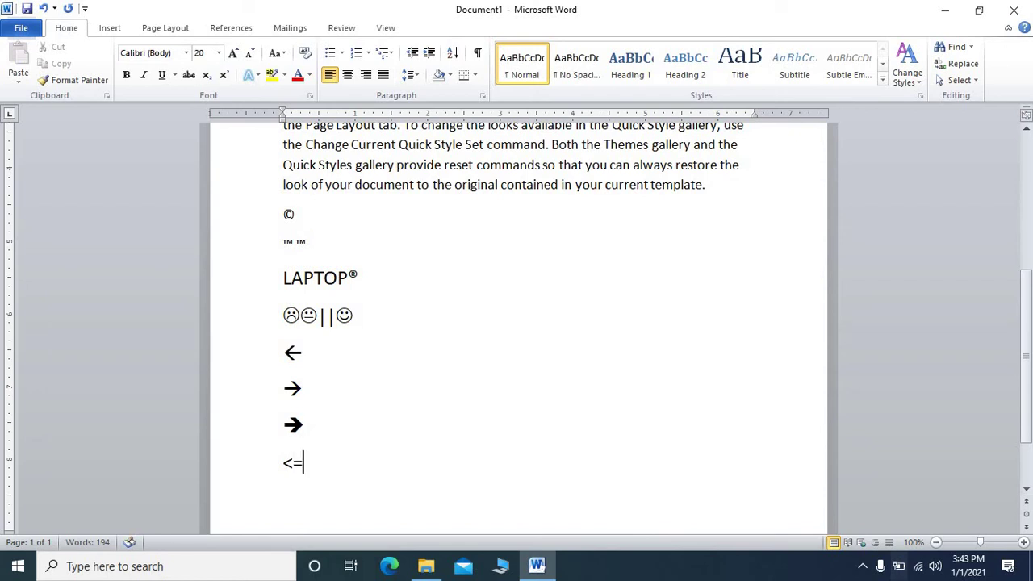